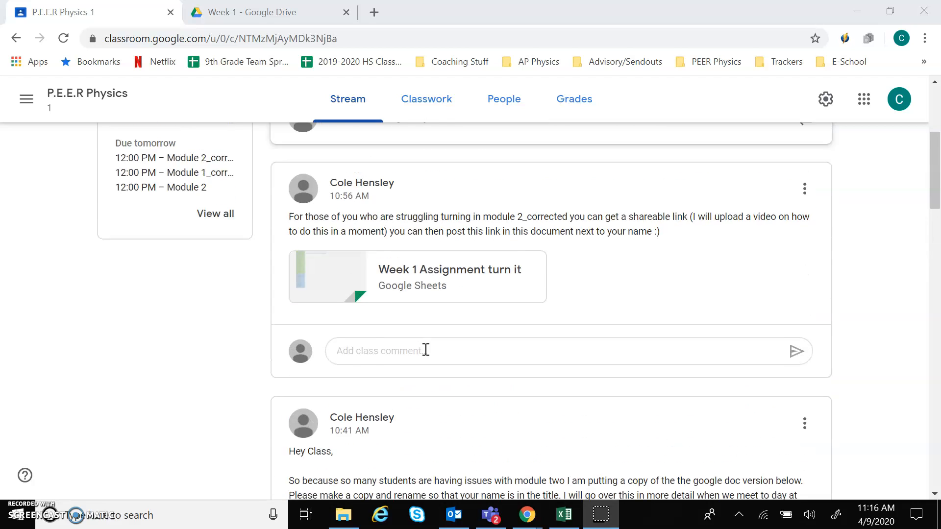
Step: Scroll the class stream to find the 10:41 post with the Week 1 Digital Worksheet attachment
scroll(426, 349, down, 2)
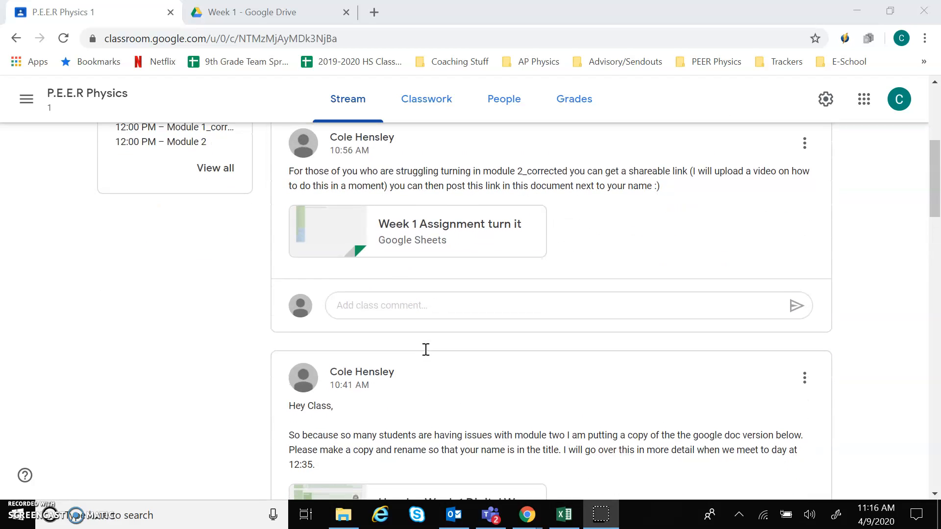
scroll(426, 349, down, 1)
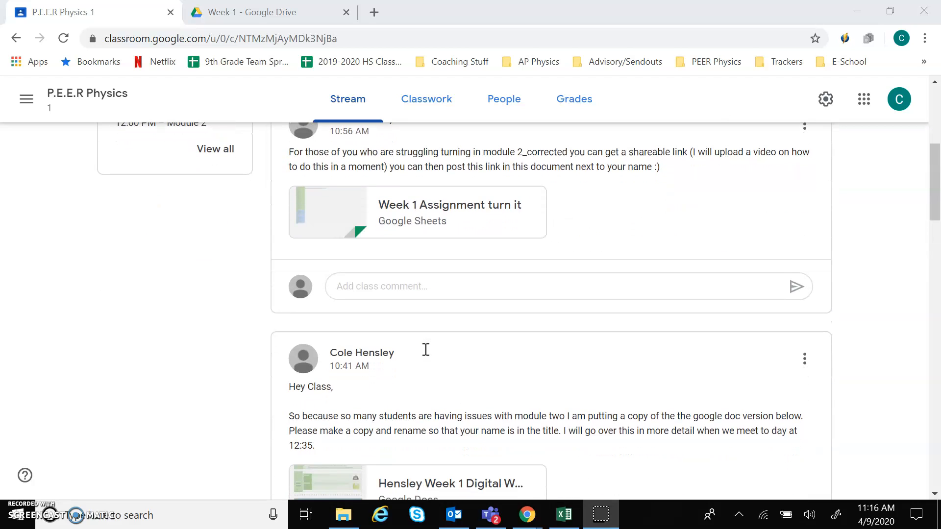
scroll(426, 350, down, 3)
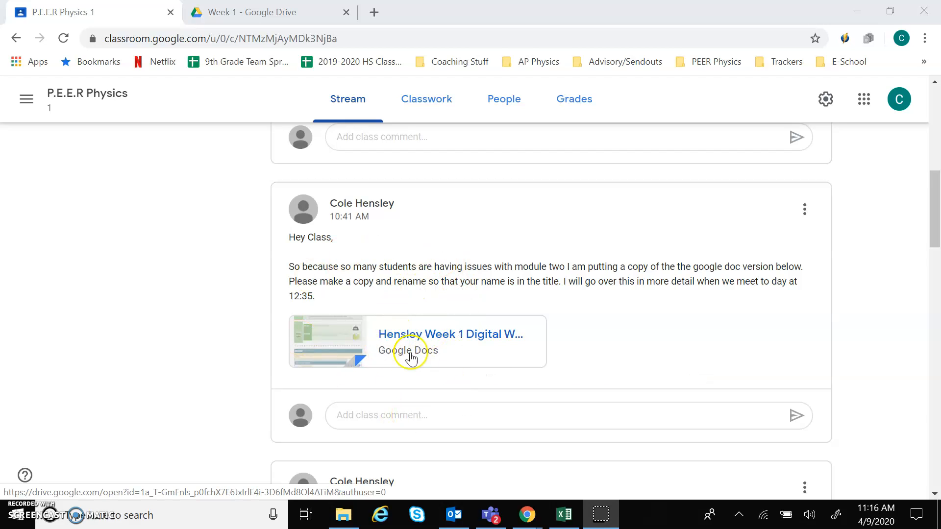
scroll(463, 365, up, 2)
scroll(463, 365, up, 2)
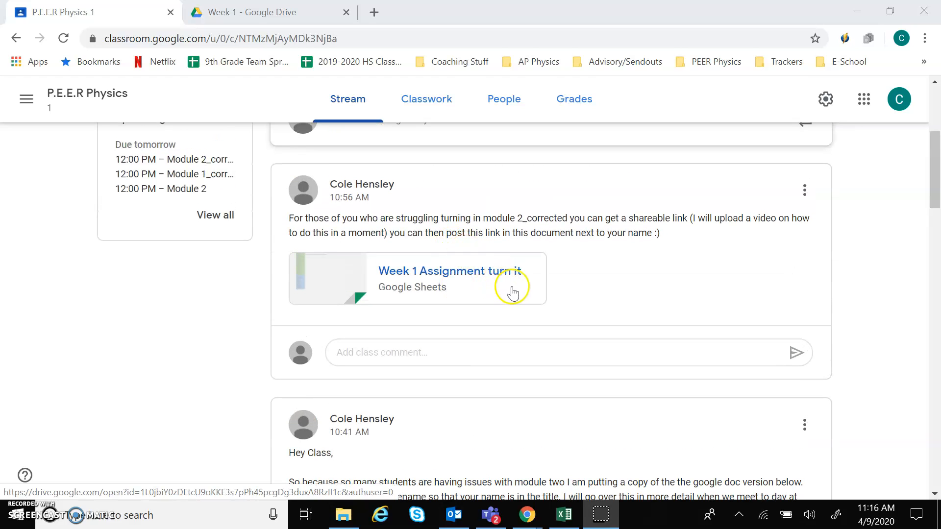
scroll(490, 295, down, 2)
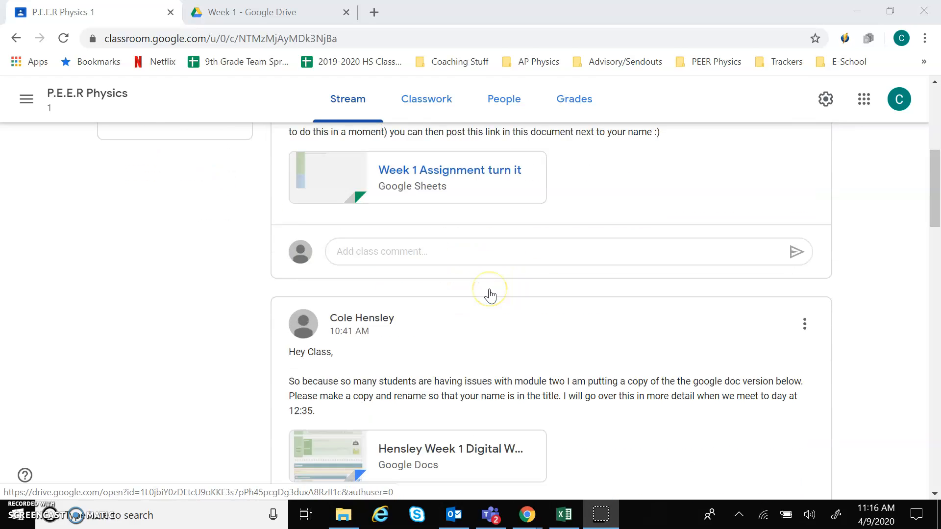
scroll(490, 295, down, 7)
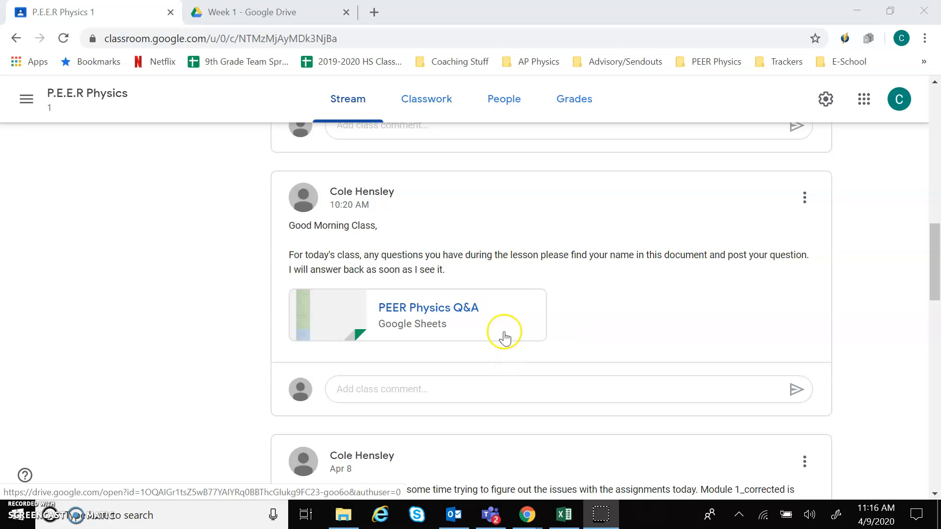
scroll(507, 321, up, 1)
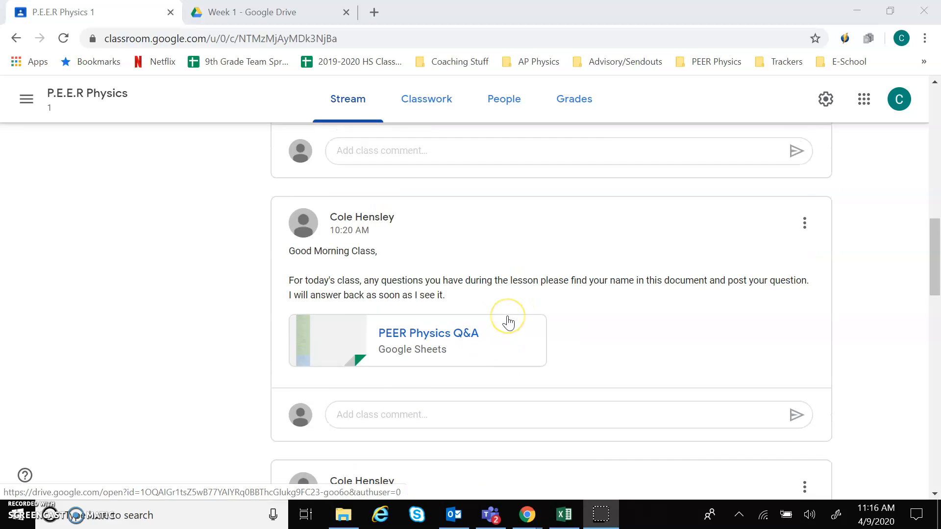
scroll(507, 321, up, 4)
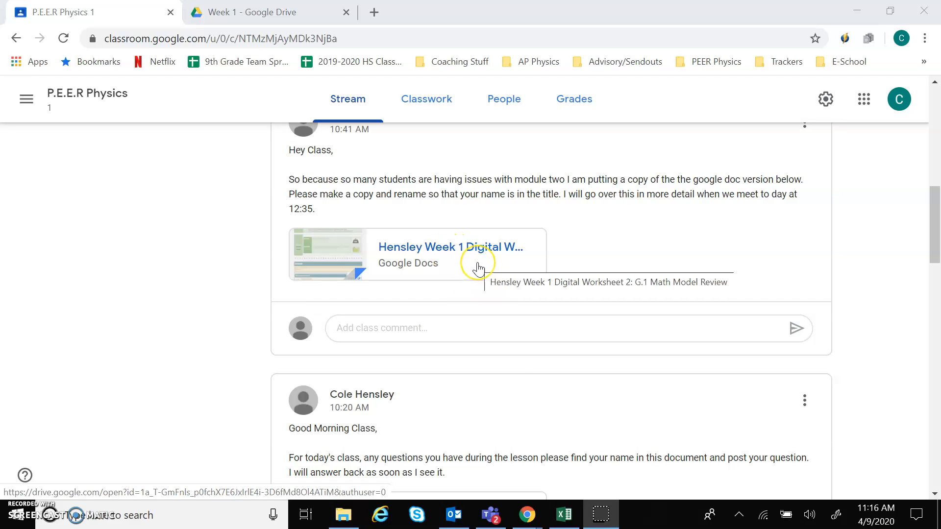
Step: Open the worksheet and make a copy named with the student's name instead of 'Copy of' and the teacher's surname
click(478, 269)
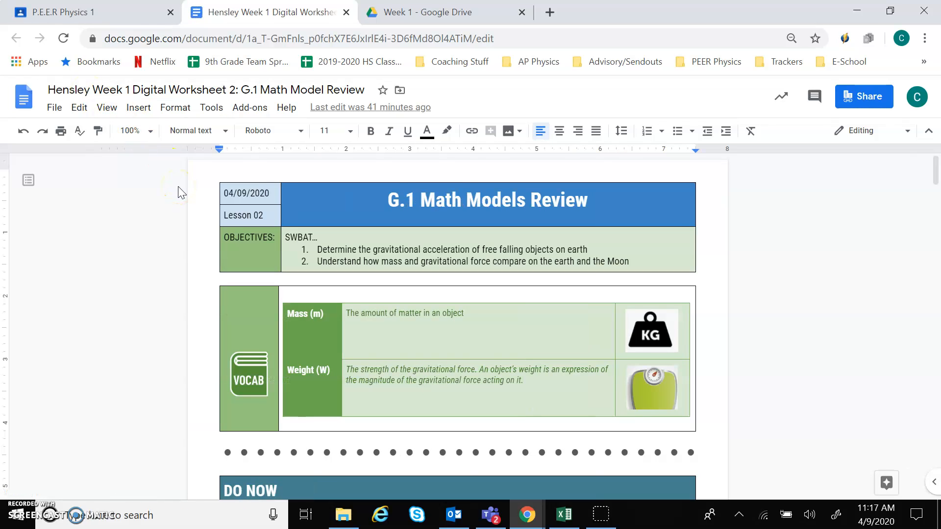
click(54, 110)
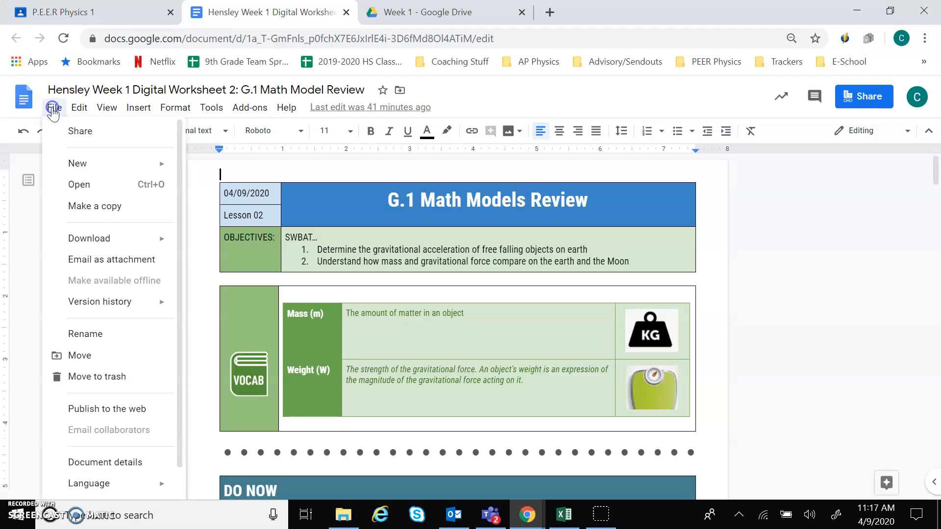
click(106, 206)
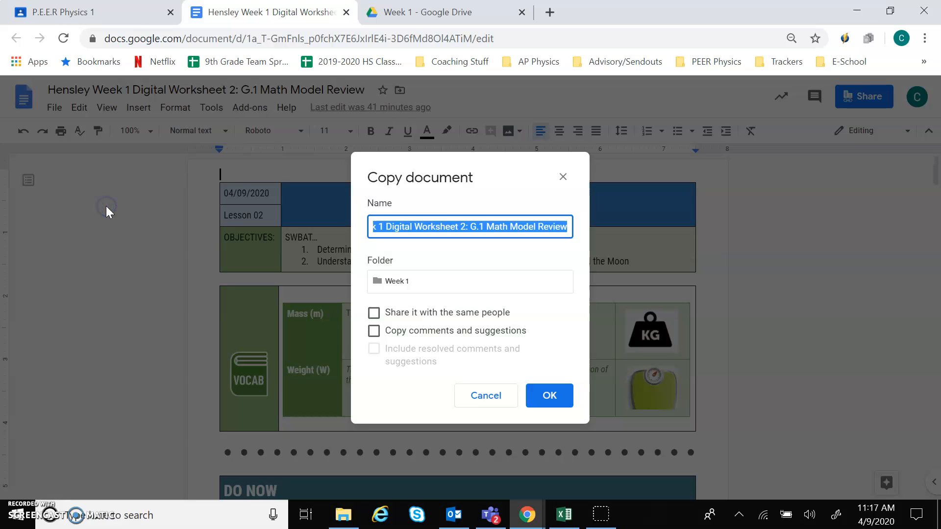
scroll(423, 230, left, 2)
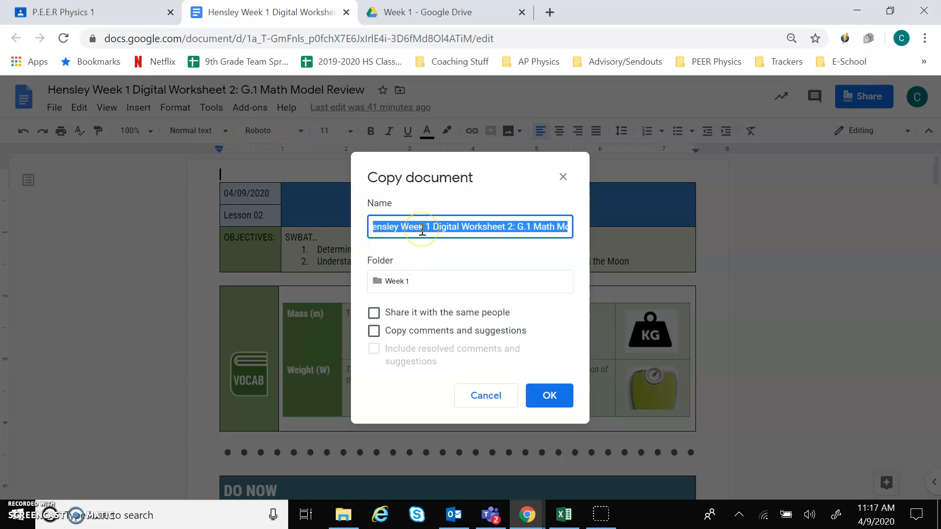
click(439, 227)
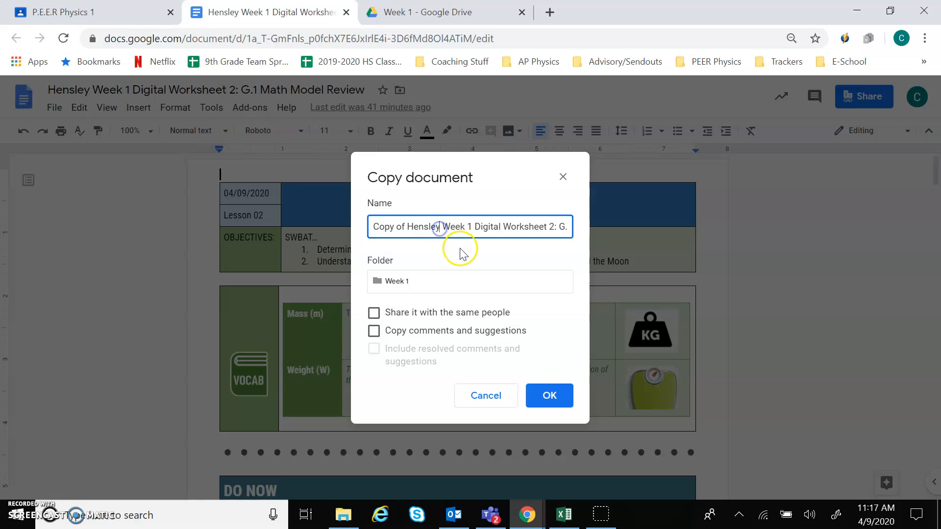
key(BackSpace)
key(BackSpace)
key(BackSpace)
key(BackSpace)
key(BackSpace)
key(BackSpace)
key(BackSpace)
key(BackSpace)
key(BackSpace)
key(BackSpace)
key(BackSpace)
key(BackSpace)
key(BackSpace)
key(BackSpace)
key(BackSpace)
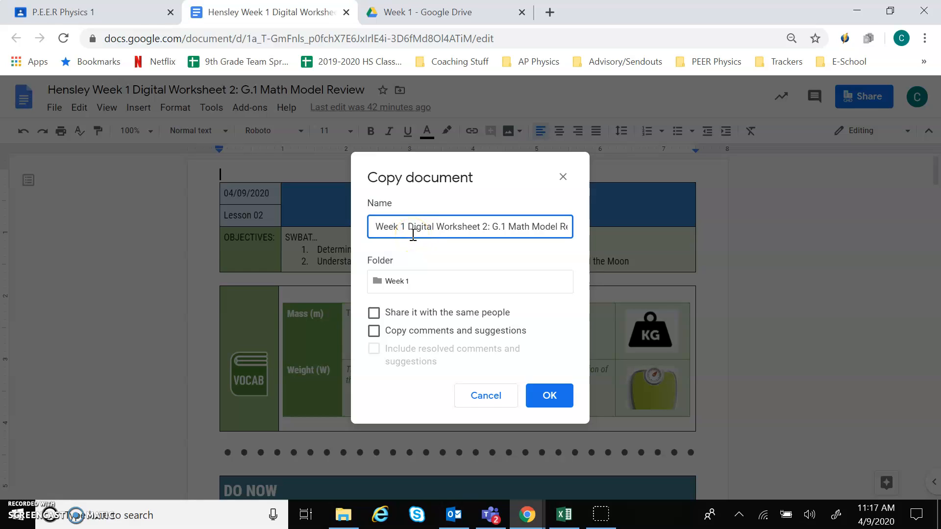
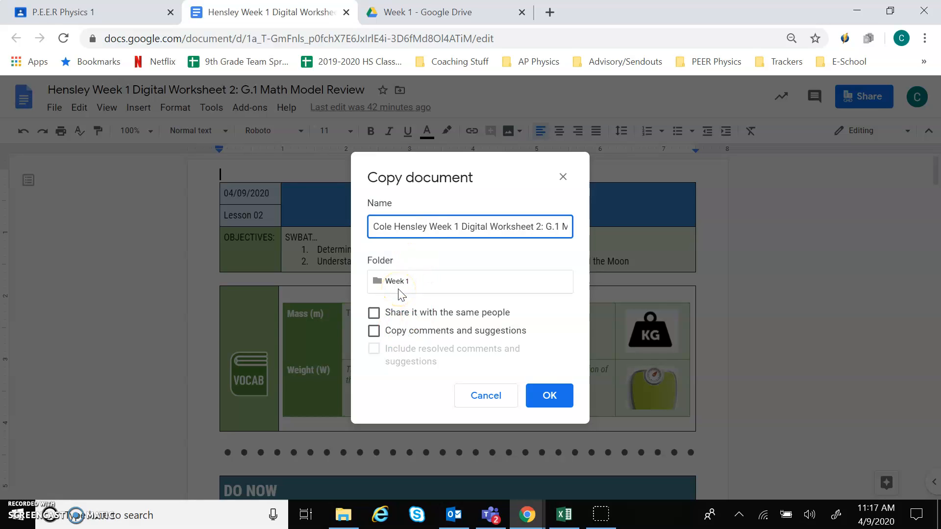
click(560, 396)
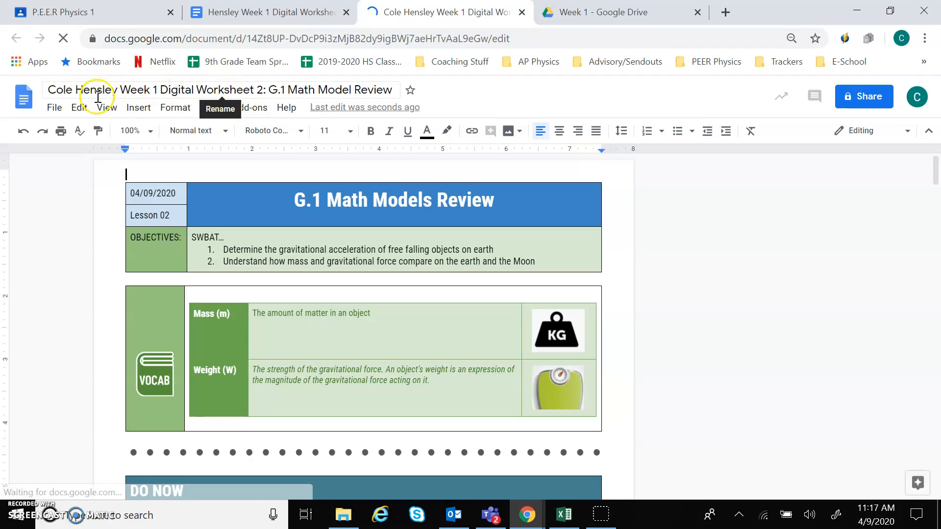
Step: Answer 'Terminal velocity is…' with 'the velocity once all forces are balanced or acceleration is zero.'
click(380, 320)
scroll(433, 352, down, 1)
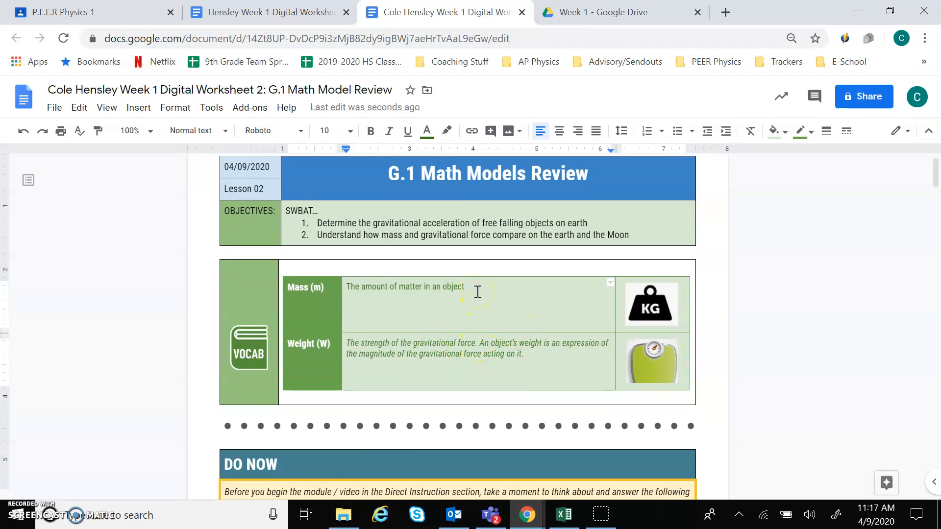
scroll(478, 292, down, 6)
click(381, 270)
click(373, 263)
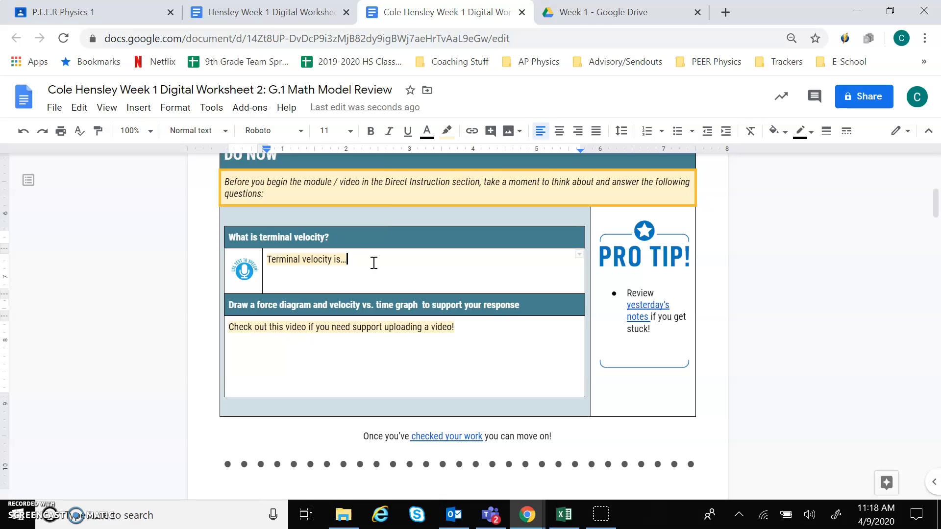
text(t)
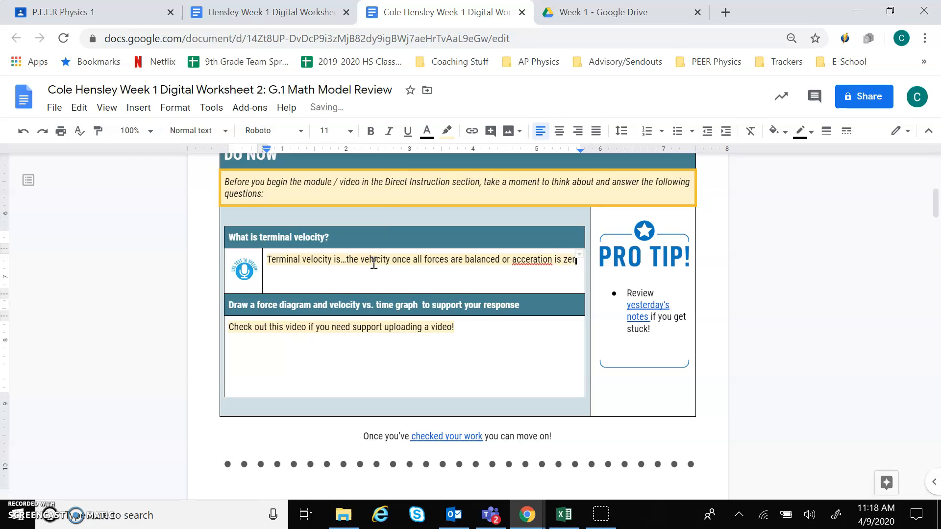
text(o.)
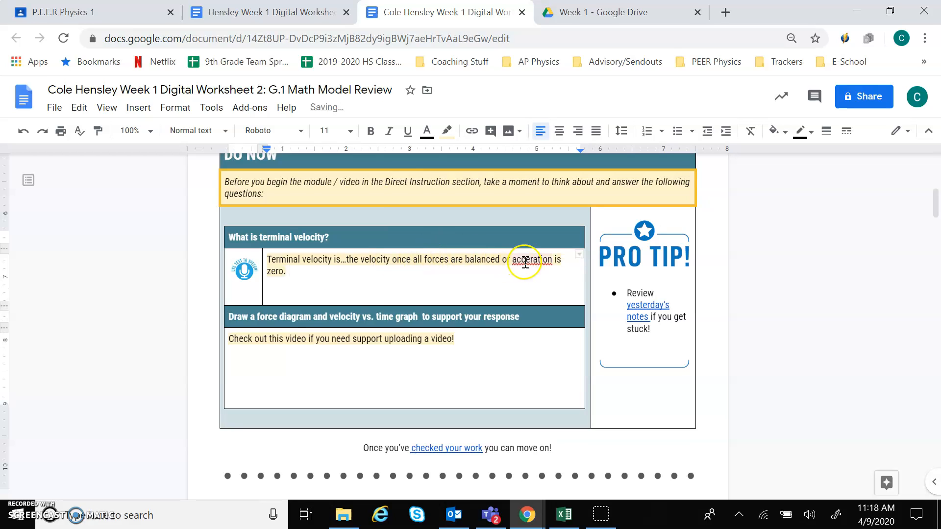
Step: Correct the misspelled 'acceration' to 'acceleration' and scroll through the worksheet
right_click(523, 260)
click(581, 297)
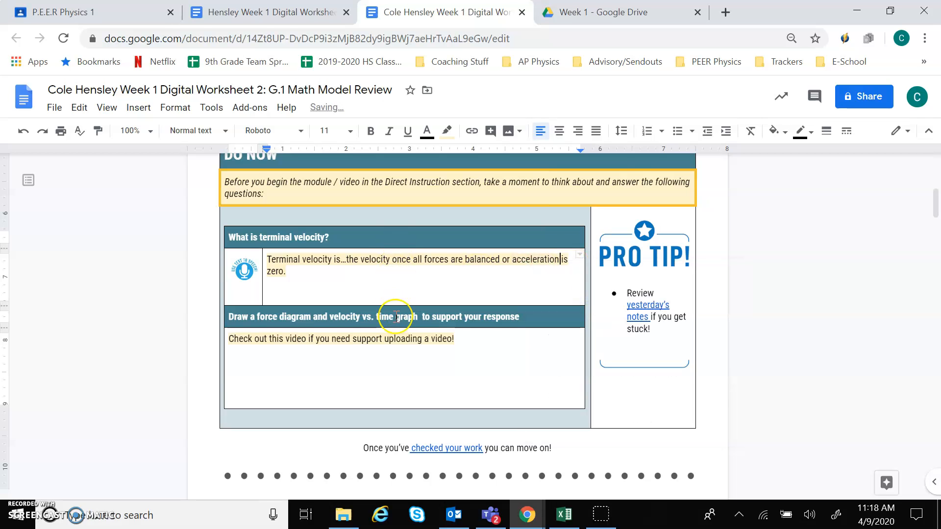
scroll(393, 319, down, 6)
scroll(397, 316, down, 8)
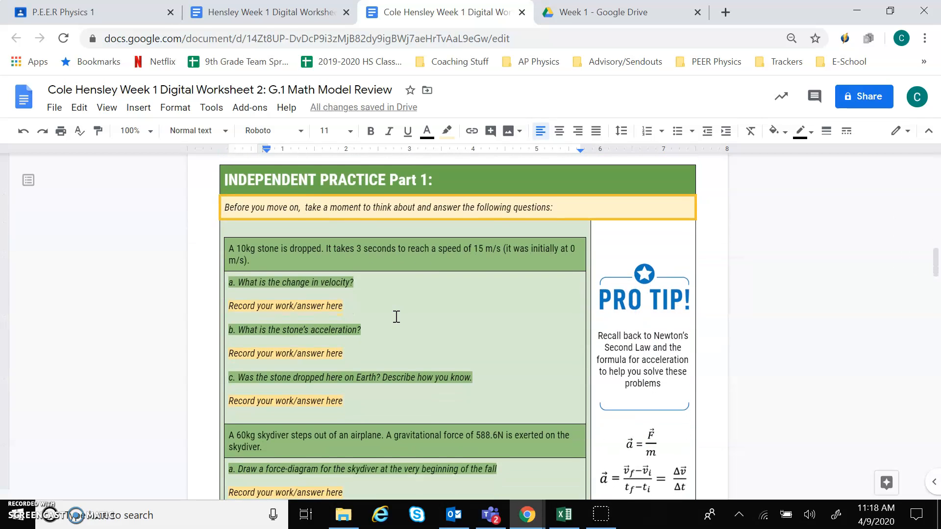
scroll(396, 316, down, 10)
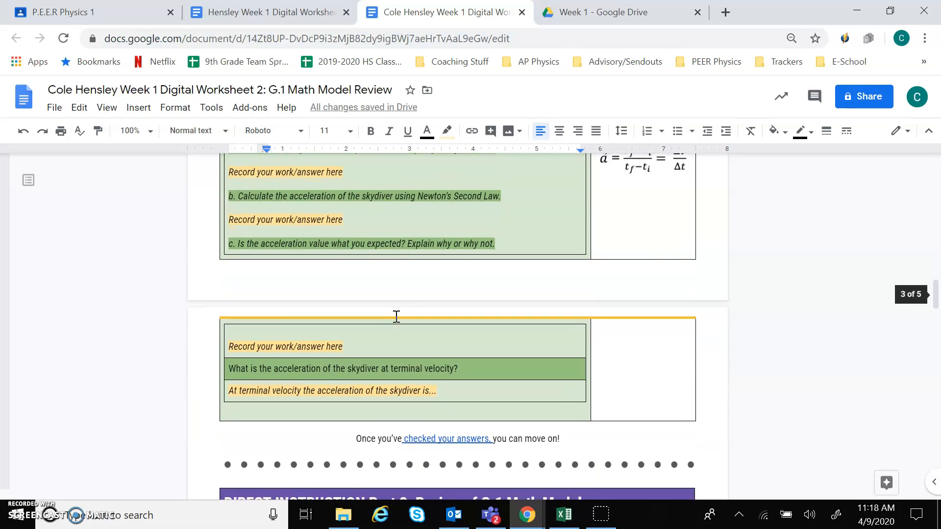
scroll(396, 316, up, 20)
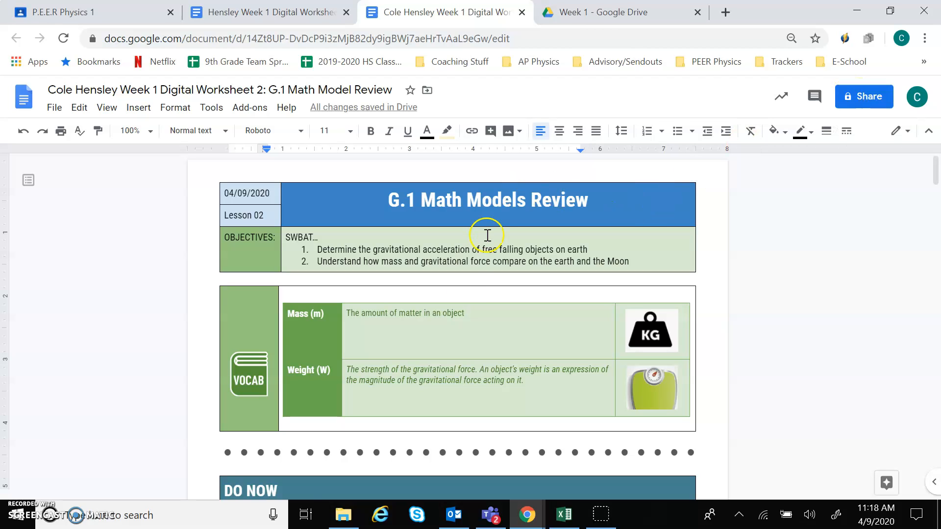
Step: Turn on link sharing for the worksheet copy, copy its link, and return to the Classroom tab
click(865, 95)
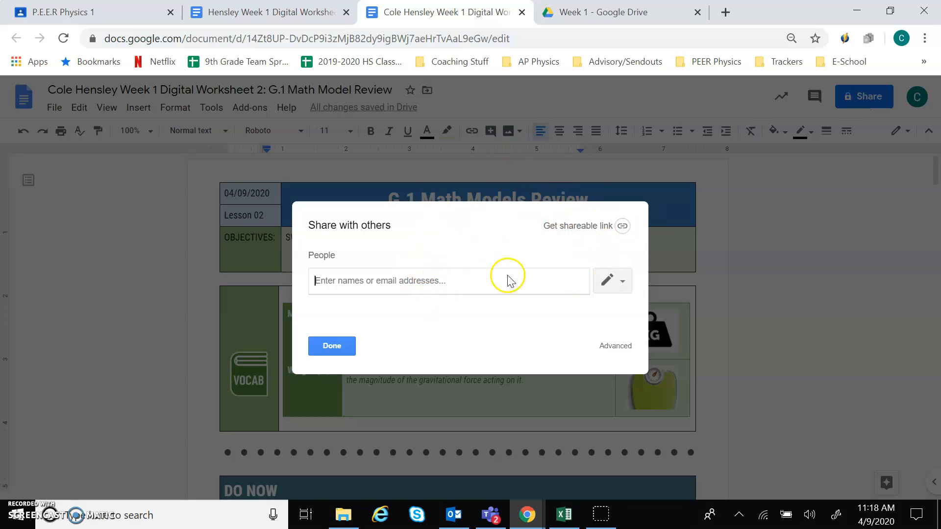
click(591, 228)
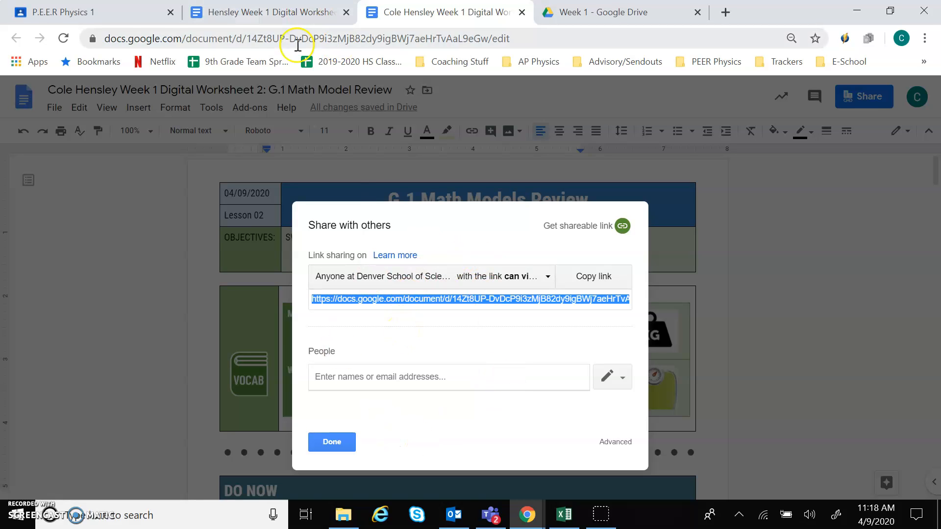
click(118, 13)
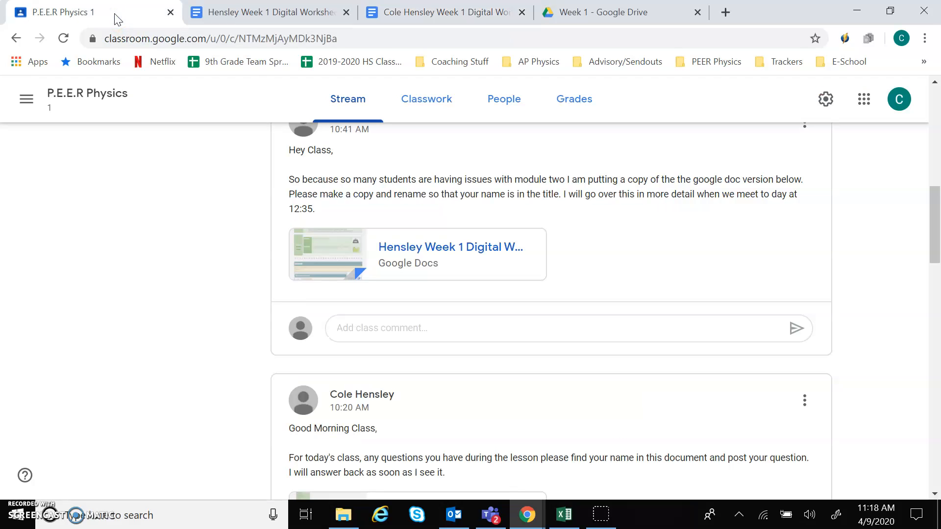
Step: Scroll up to the 10:56 post and open the 'Week 1 Assignment turn it' spreadsheet
scroll(413, 204, up, 6)
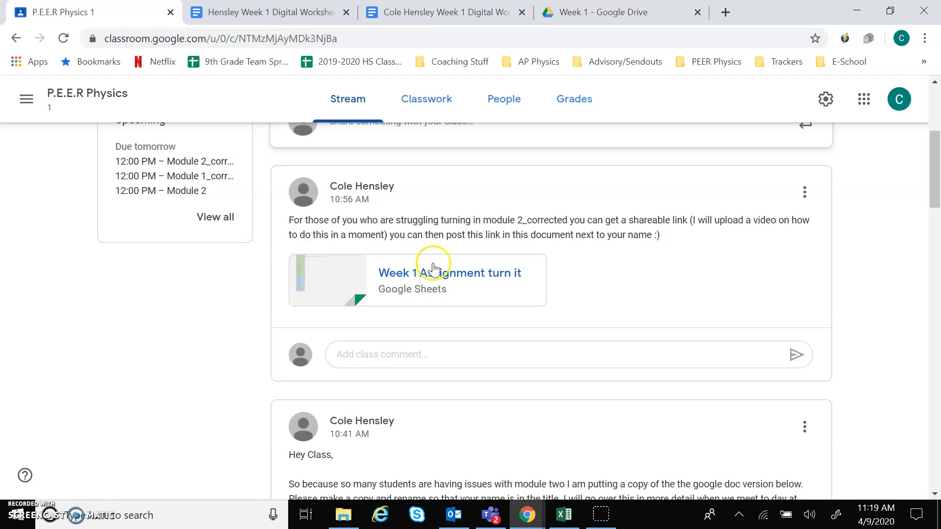
click(473, 294)
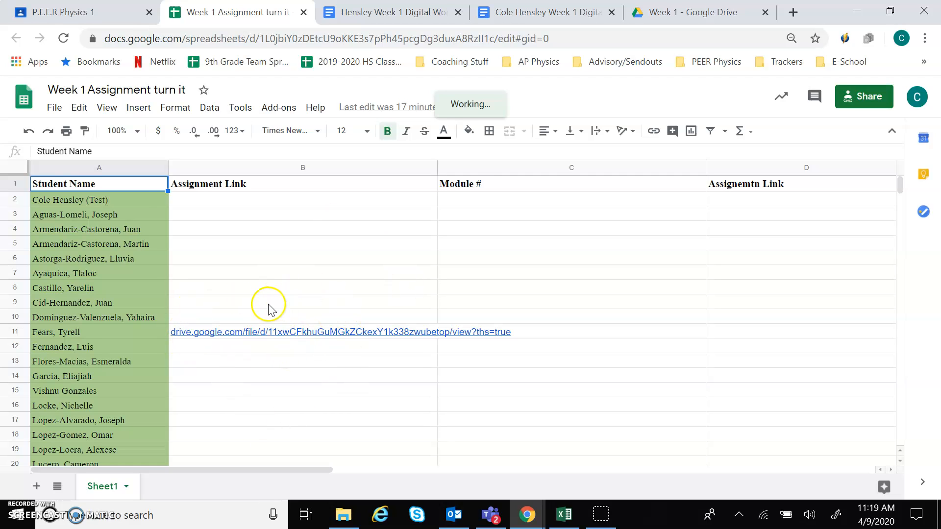
Step: Paste the worksheet's shareable link into cell B2 beside the test student's name
click(217, 203)
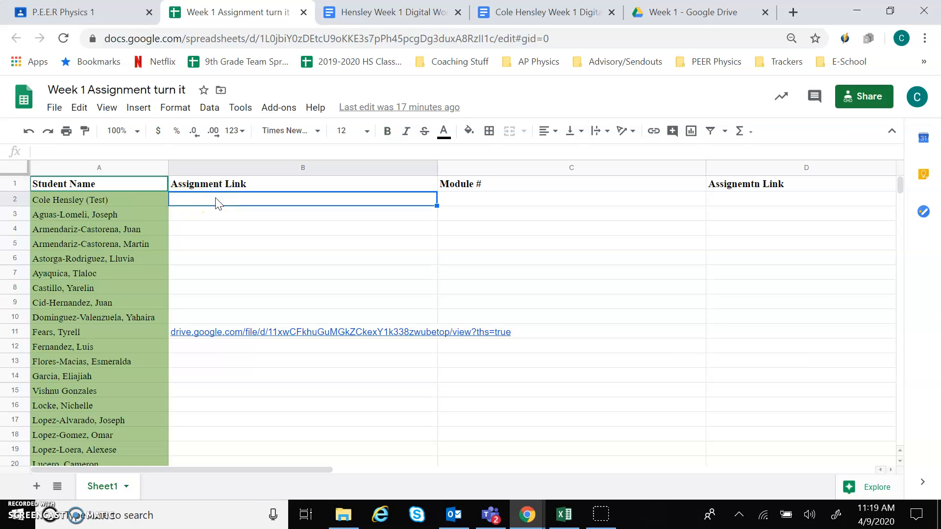
key(ctrl+v)
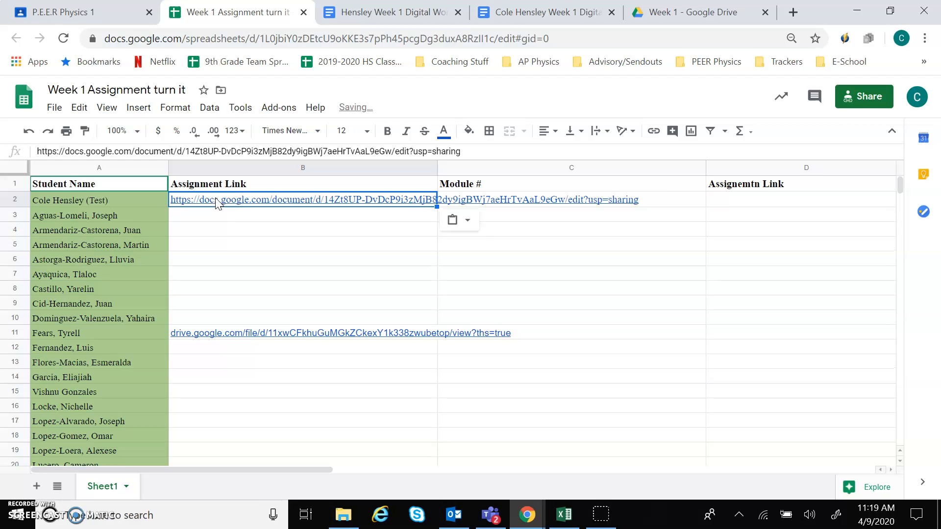
right_click(235, 214)
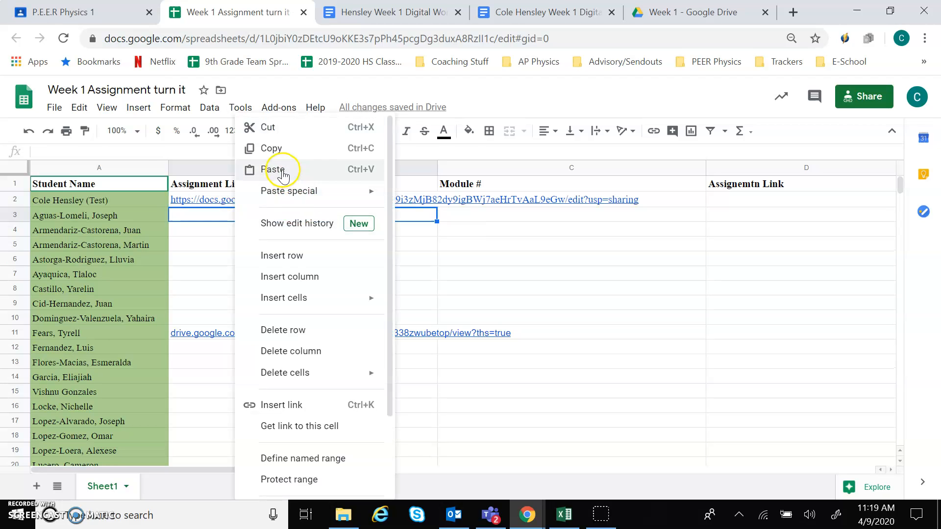
click(212, 258)
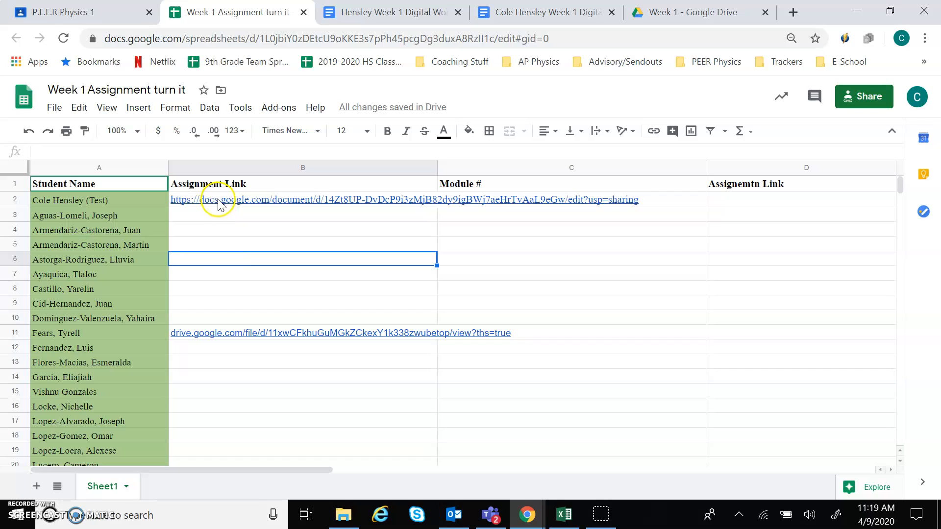
click(304, 230)
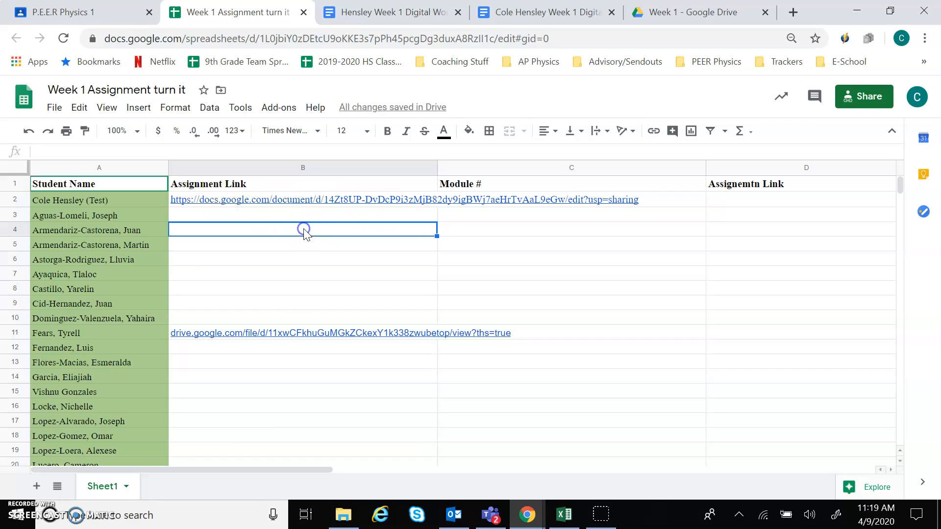
Step: Scroll down the link column to cell B39, then jump back to the top of the sheet
scroll(229, 279, down, 1)
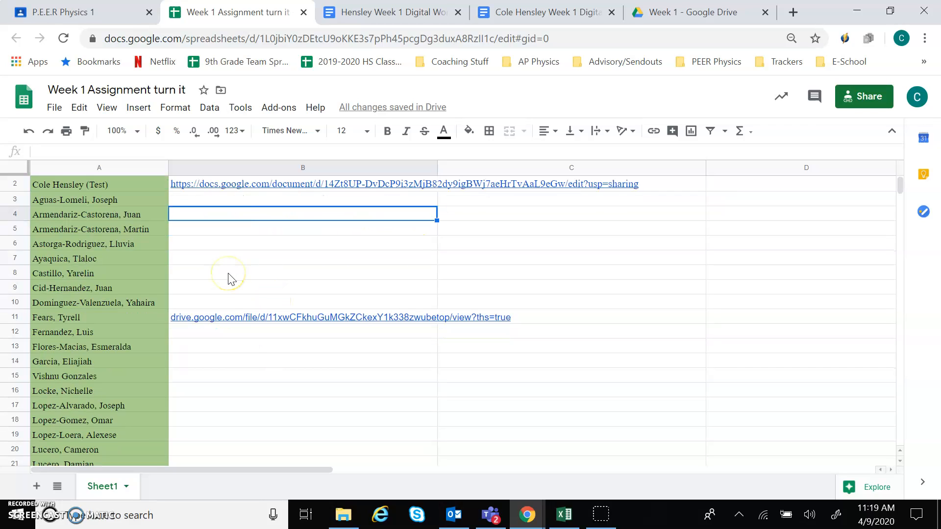
scroll(252, 255, up, 1)
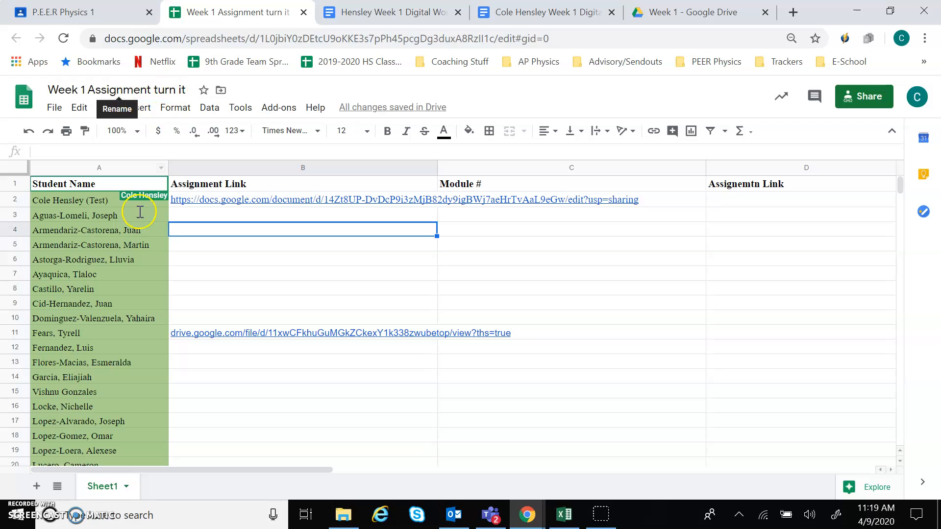
scroll(119, 279, down, 1)
scroll(120, 278, up, 1)
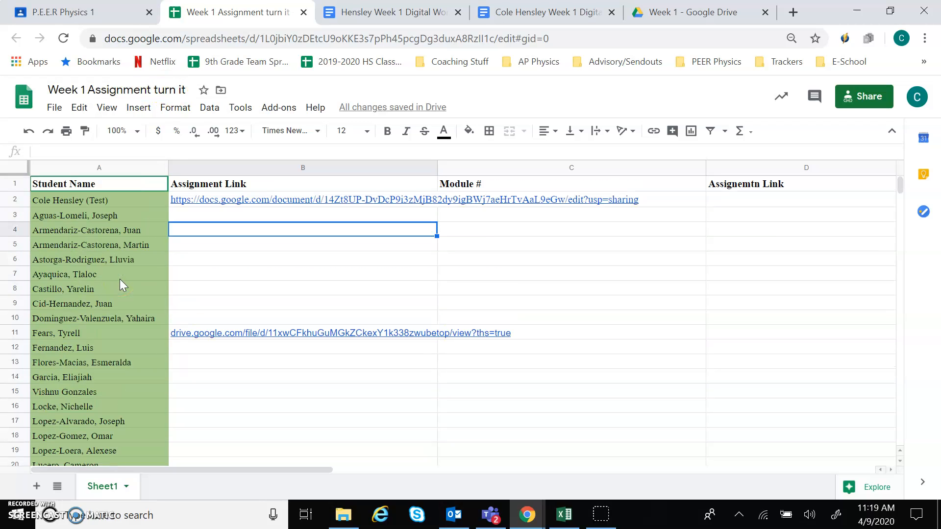
scroll(120, 278, down, 8)
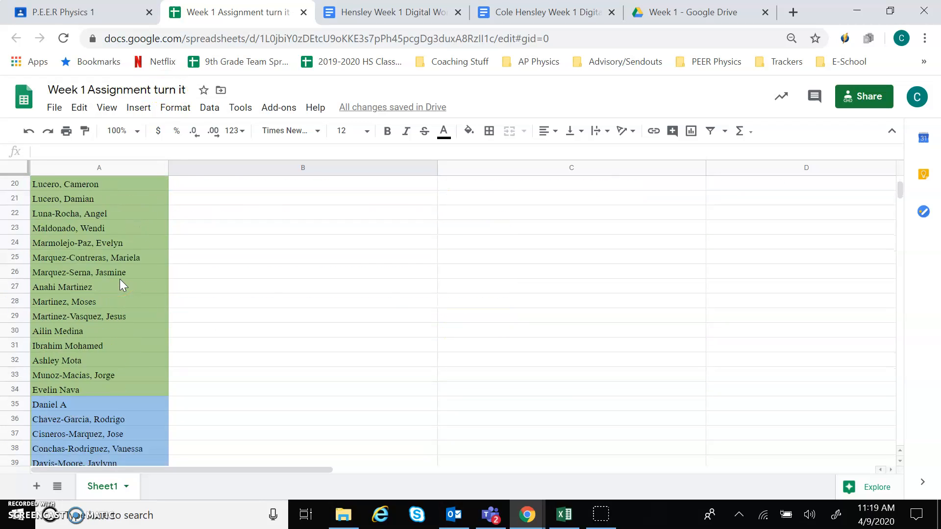
scroll(120, 278, down, 5)
scroll(235, 294, up, 3)
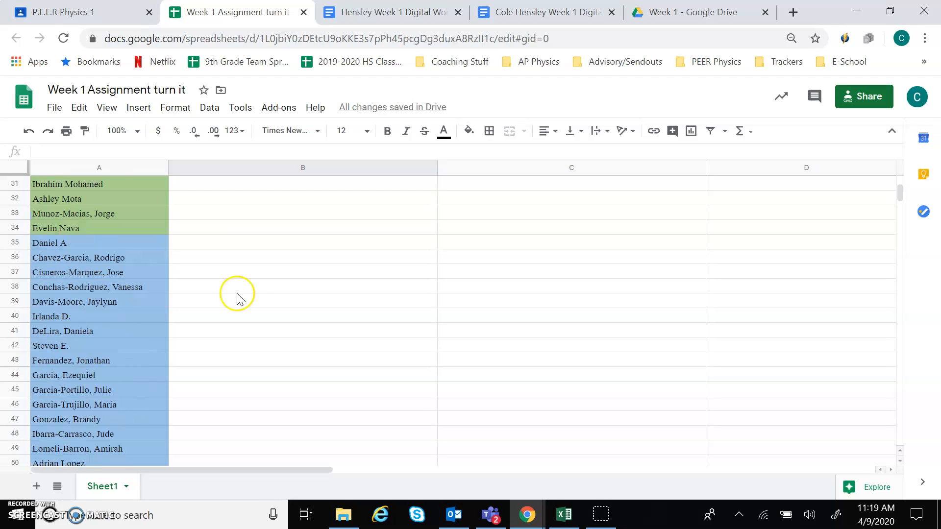
click(252, 301)
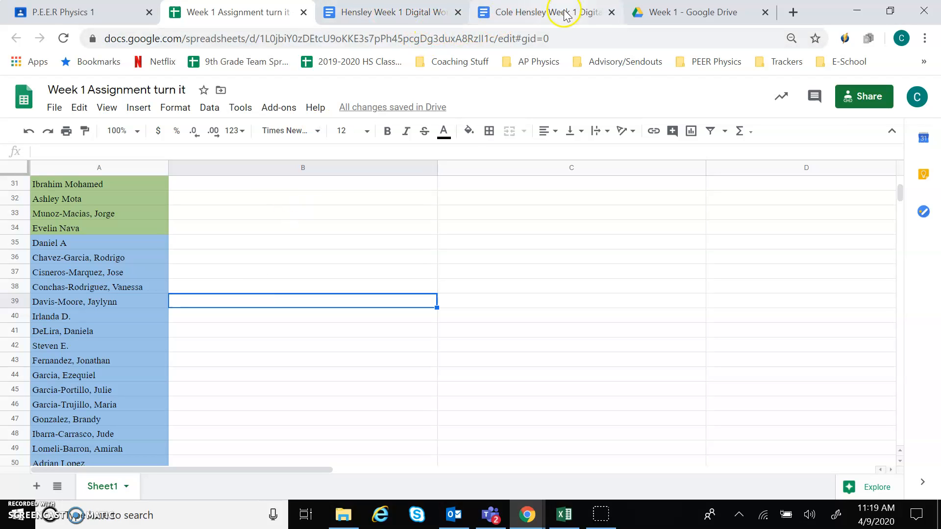
key(ctrl+Home)
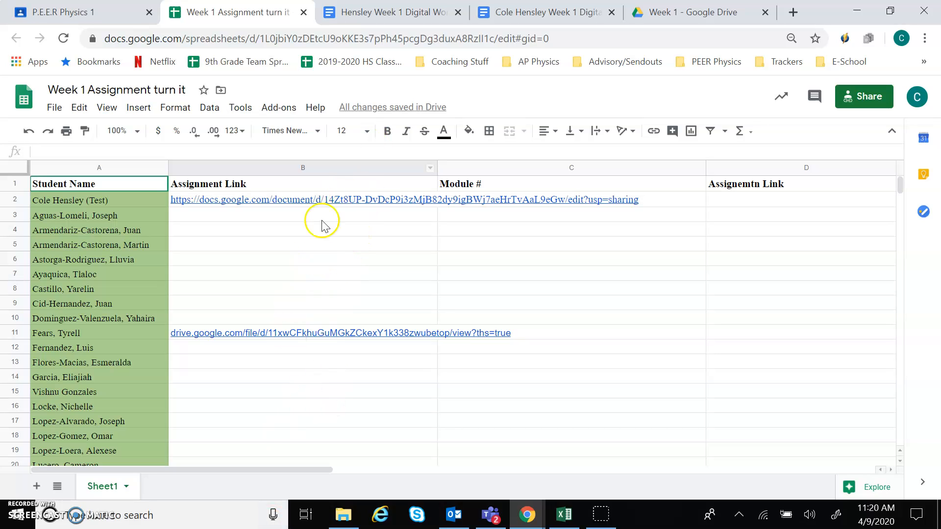
Step: Follow the B2 link to confirm it opens the renamed copy, then close the Doc tabs
click(353, 202)
click(267, 218)
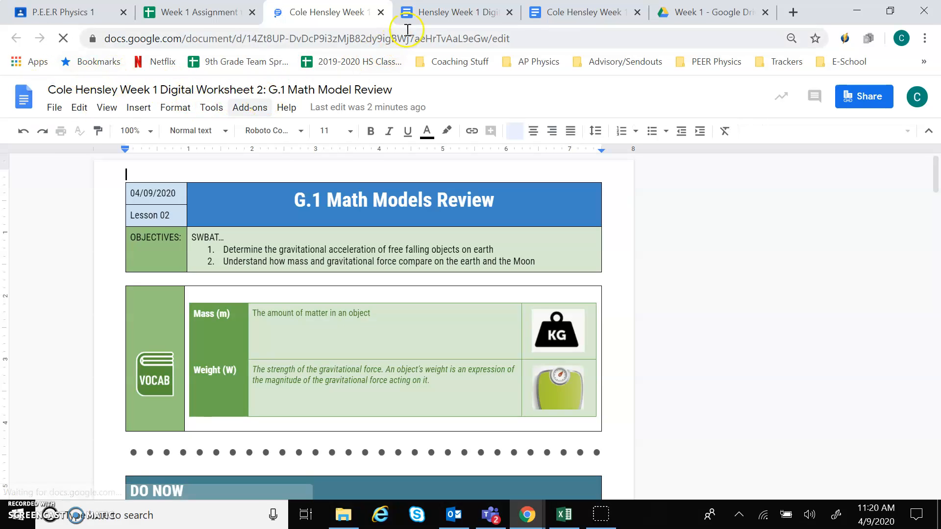
click(382, 12)
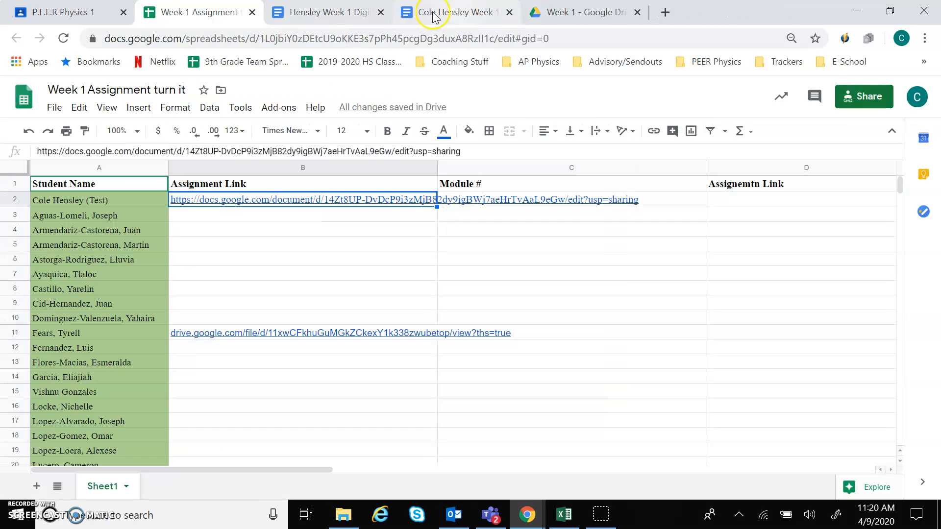
click(389, 12)
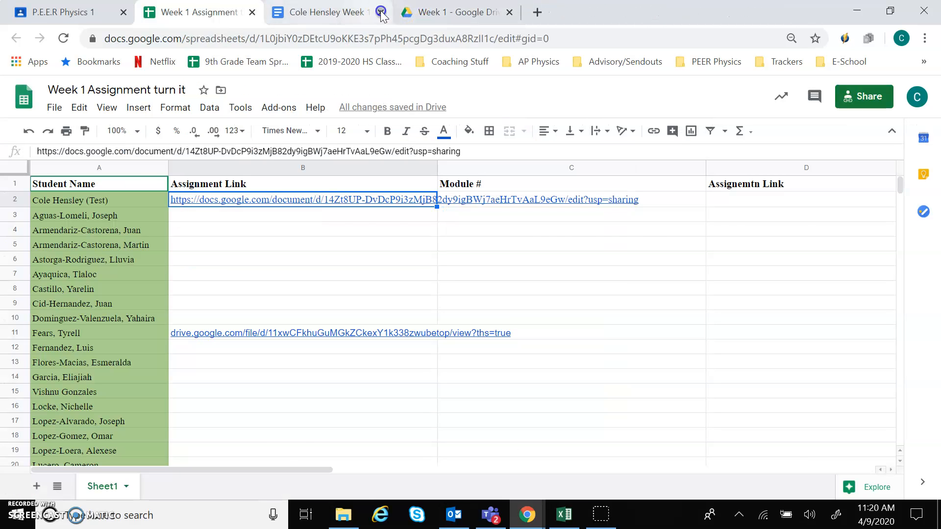
click(381, 13)
click(78, 13)
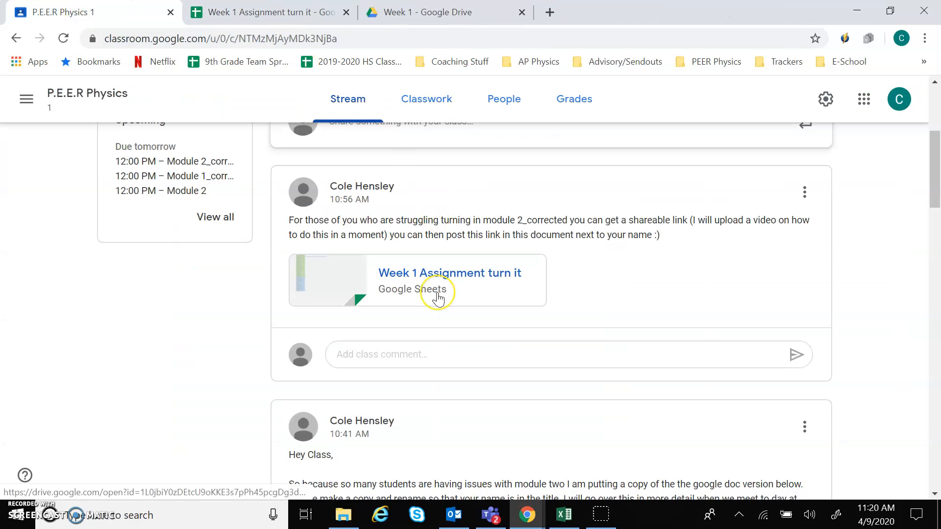
Step: Scroll down the class stream to the post with the PEER Physics Q&A attachment
scroll(438, 298, down, 2)
scroll(440, 298, down, 1)
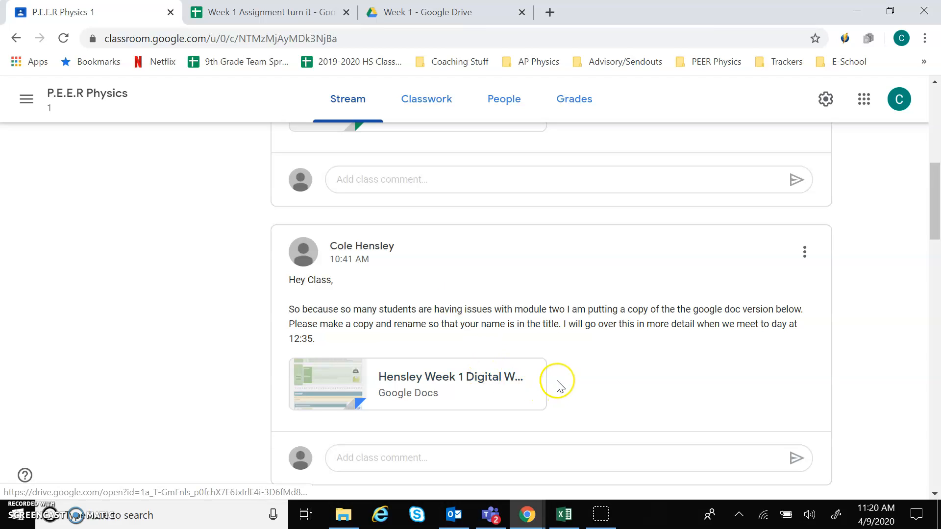
scroll(558, 381, down, 5)
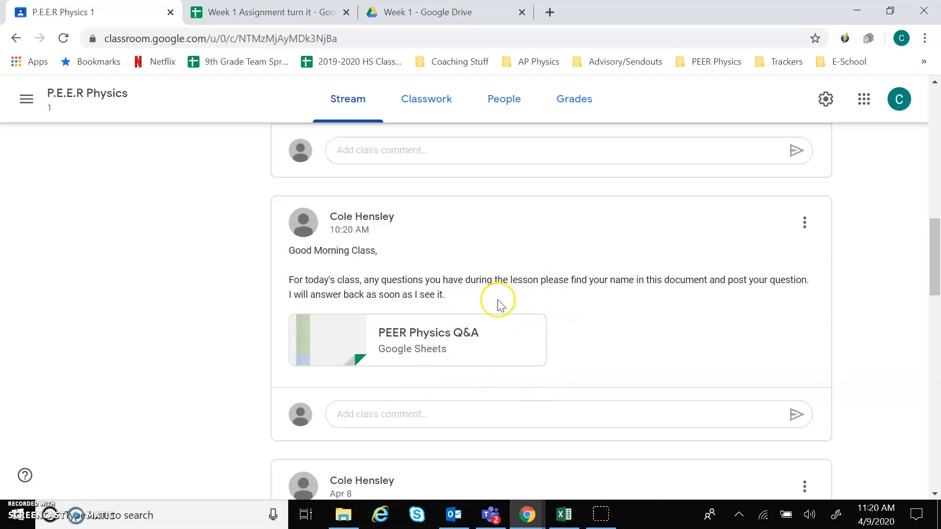
Step: Open the PEER Physics Q&A sheet and scroll through its student list
click(479, 339)
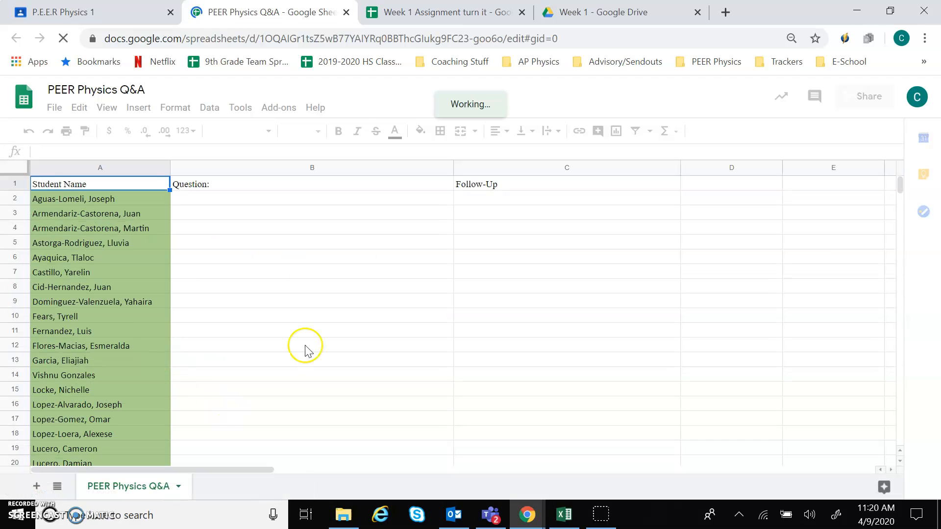
scroll(135, 237, down, 3)
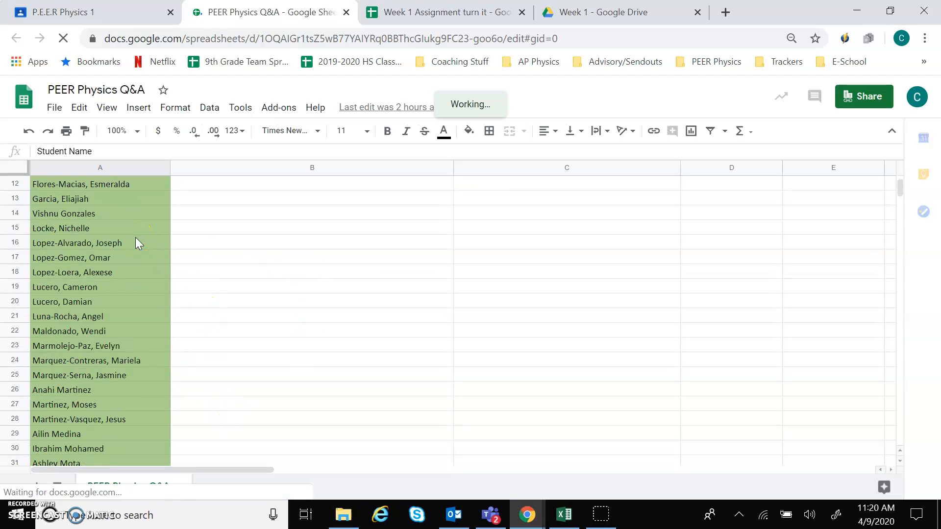
scroll(136, 237, down, 8)
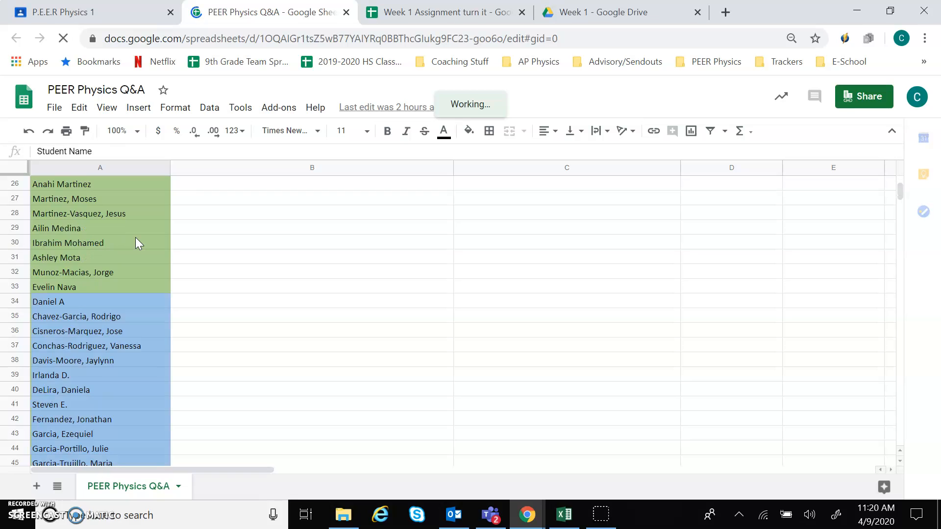
scroll(135, 237, up, 10)
scroll(136, 243, up, 1)
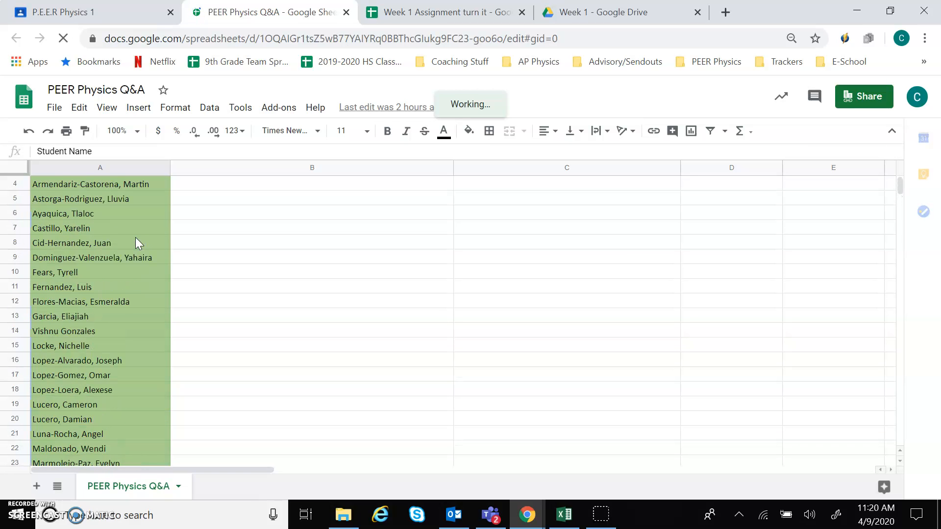
scroll(136, 243, down, 2)
scroll(136, 243, up, 3)
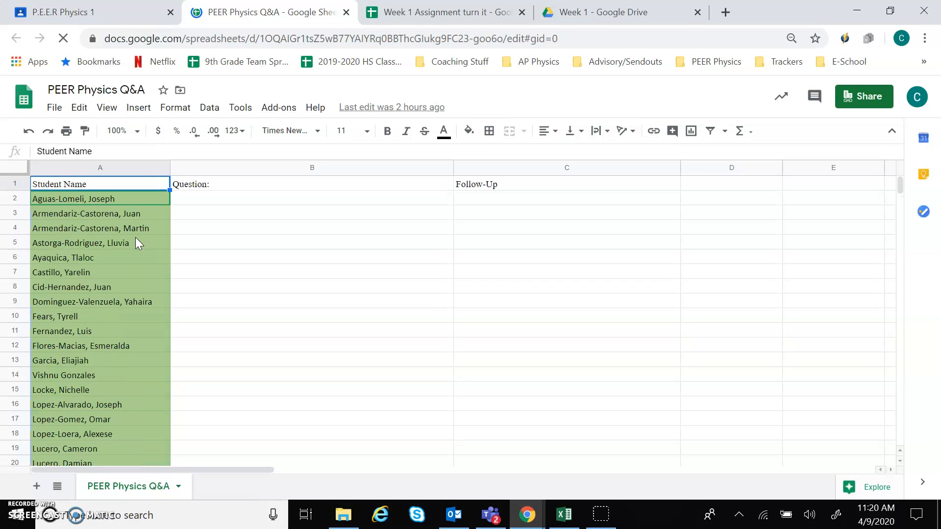
Step: Select the first student's Question (B2) and Follow-Up (C2) cells, then go back to the class stream
click(217, 203)
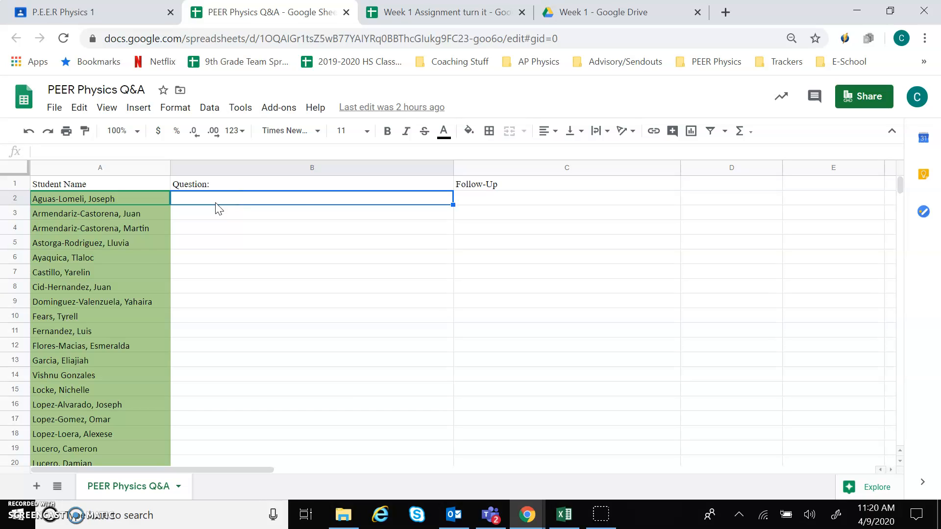
click(527, 201)
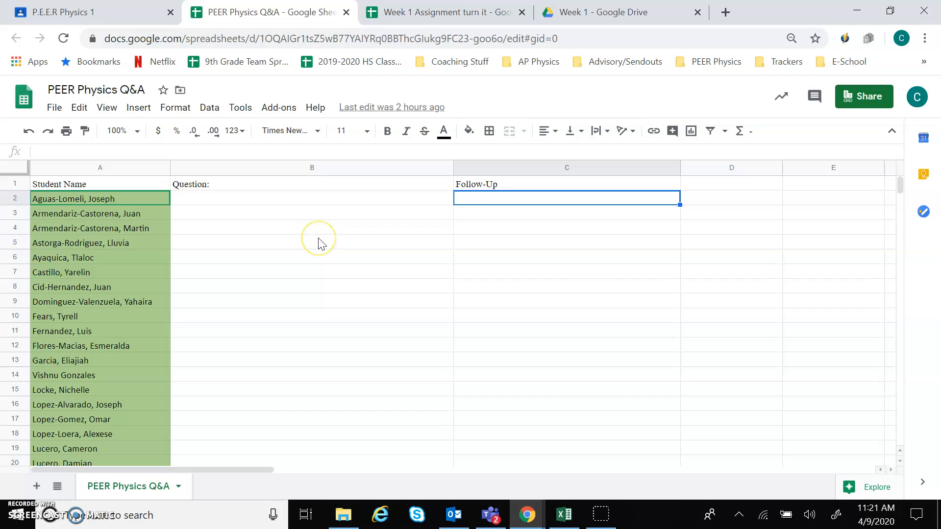
click(109, 12)
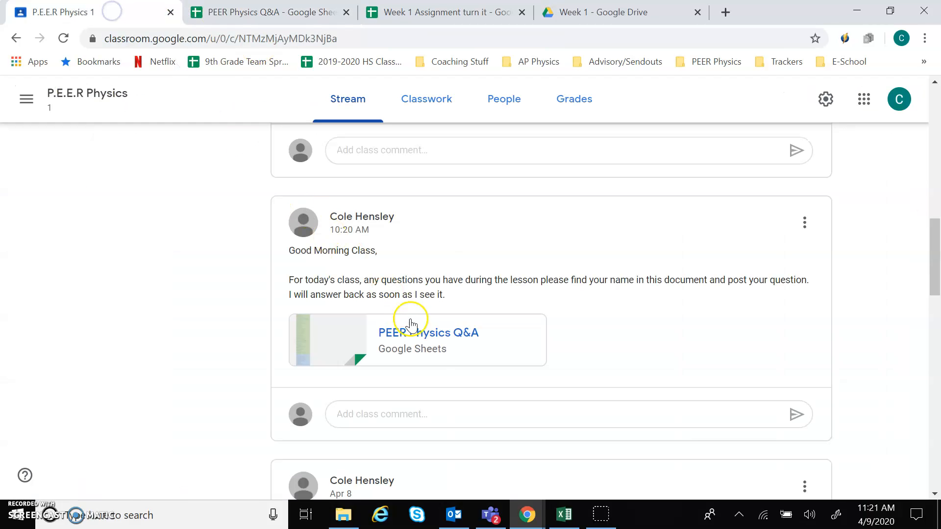
Step: Reopen the PEER Physics Q&A sheet in a new tab, then return to the P.E.E.R Physics stream
click(427, 333)
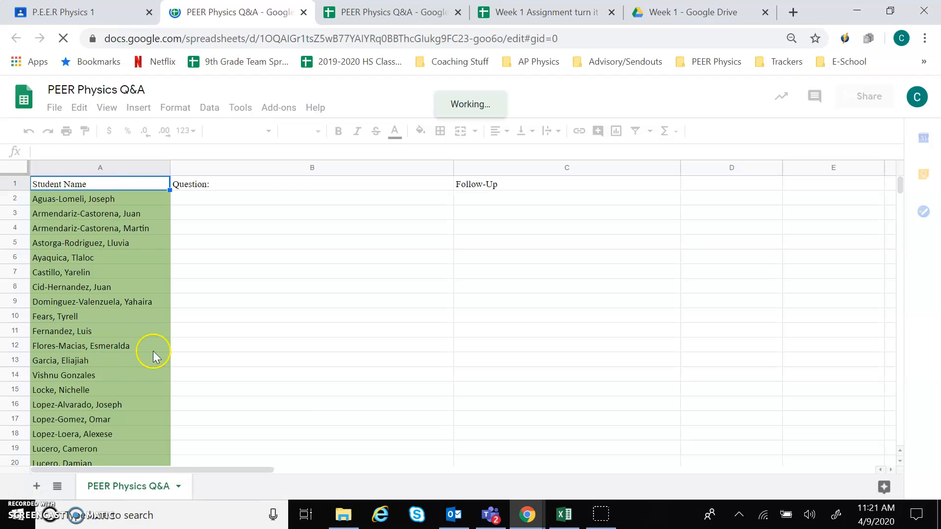
scroll(140, 211, down, 2)
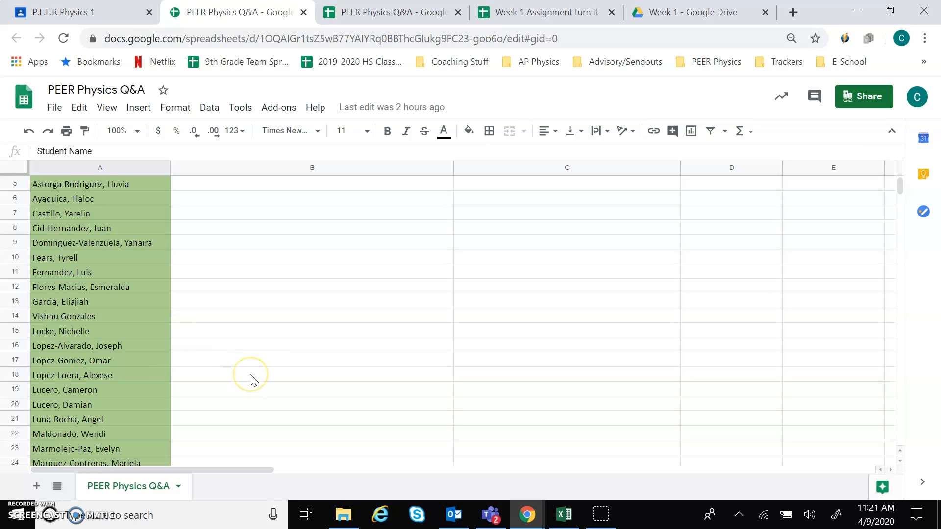
click(64, 19)
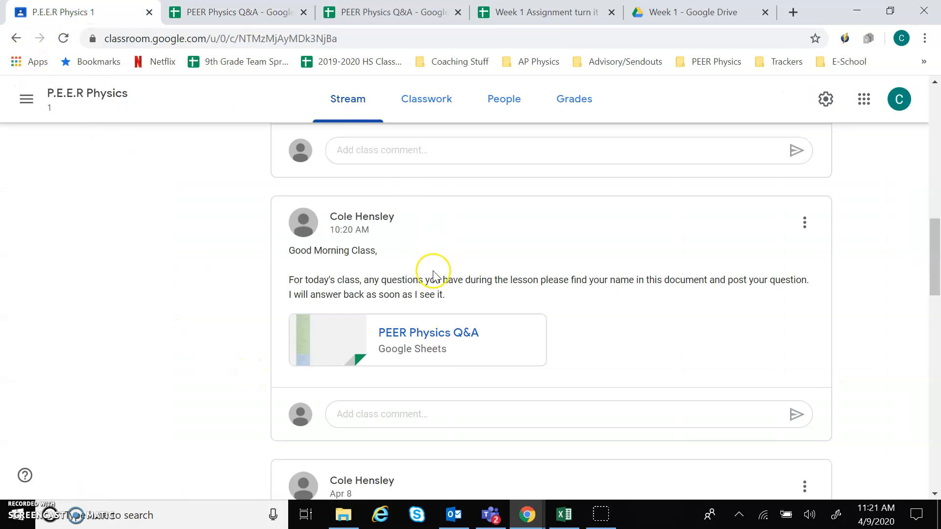
scroll(433, 271, up, 15)
scroll(433, 271, down, 5)
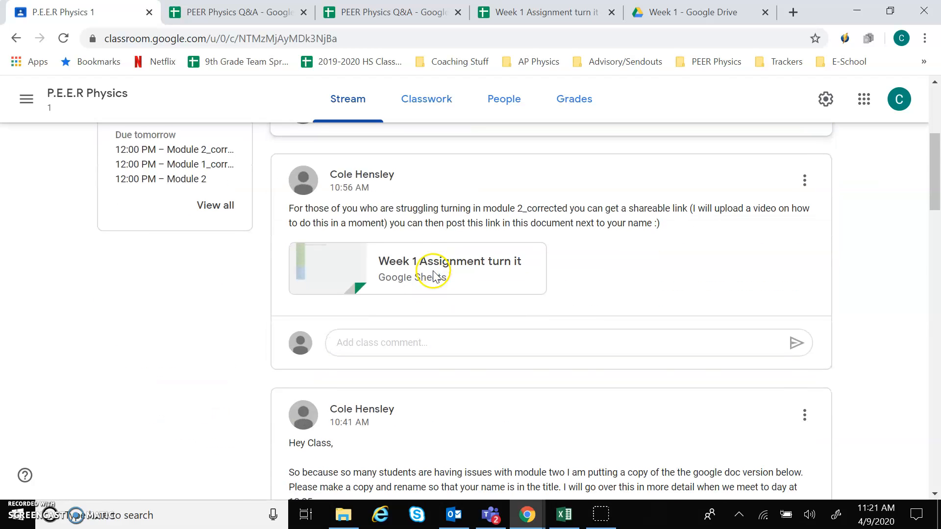
scroll(433, 271, down, 5)
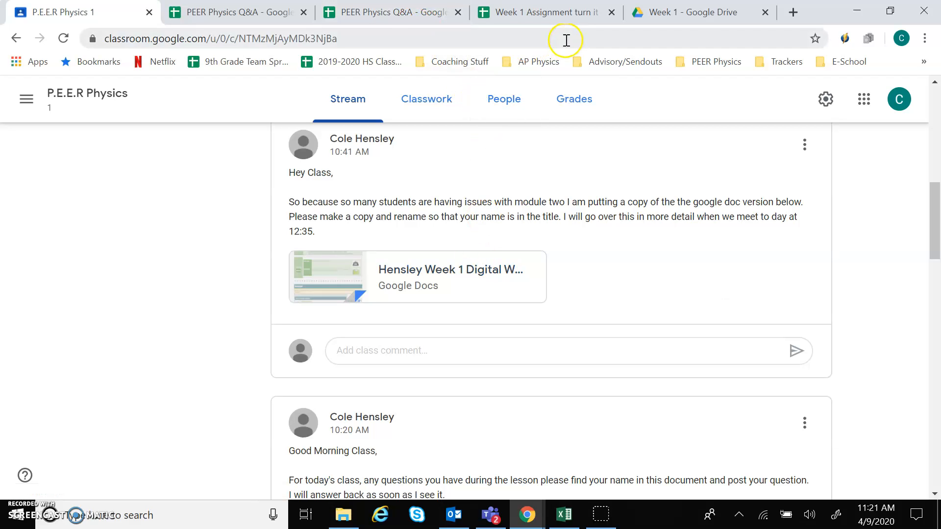
click(552, 13)
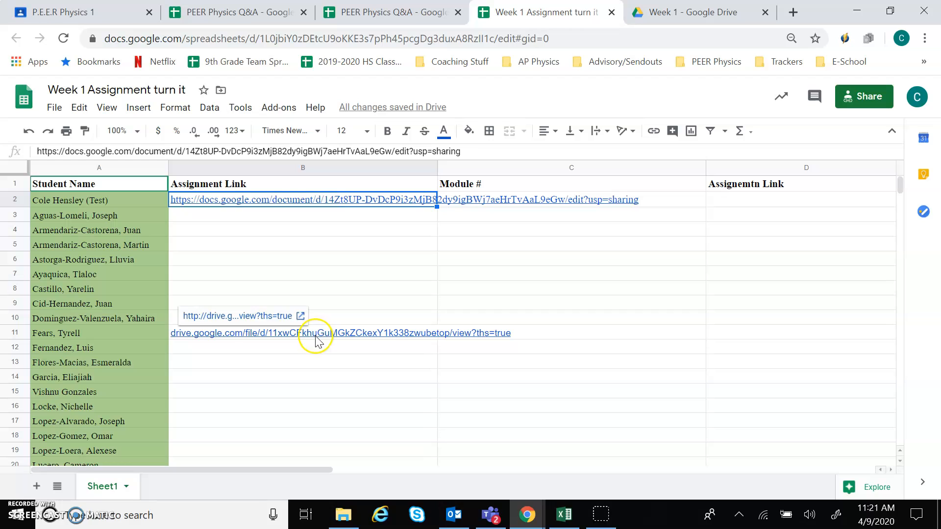
click(112, 20)
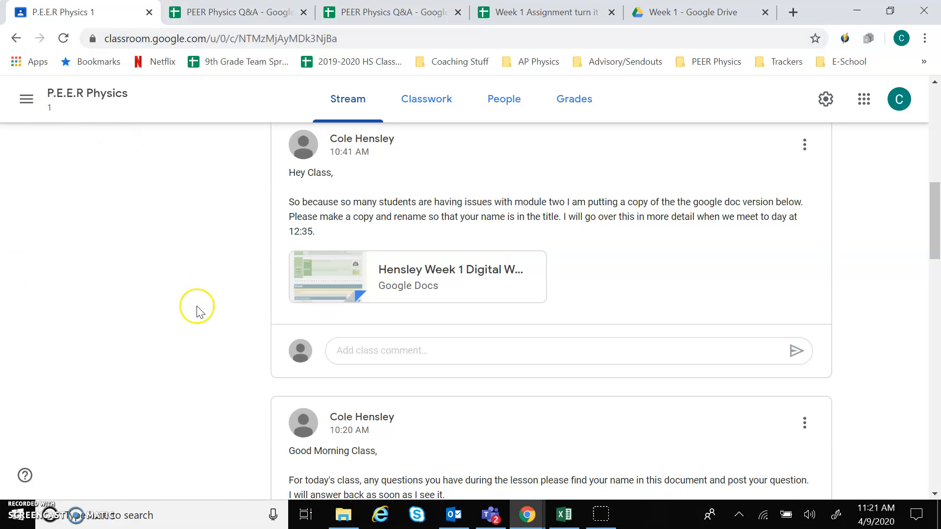
scroll(441, 289, down, 9)
scroll(440, 291, down, 2)
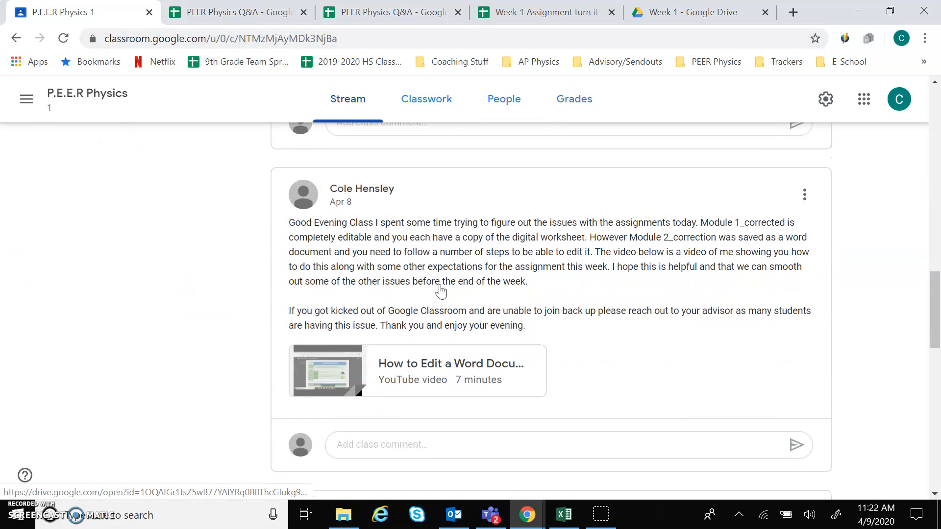